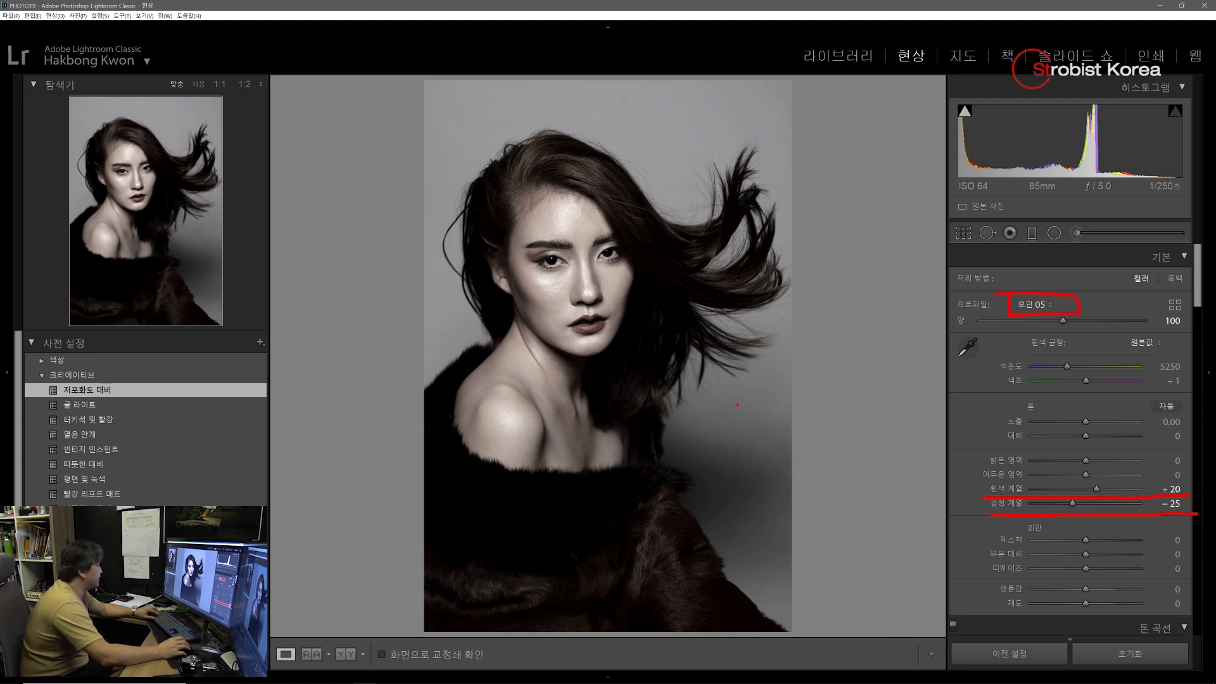
Apply the 쿨 라이트 creative preset to the portrait and reset its Clarity and Vibrance to 0
key("Escape")
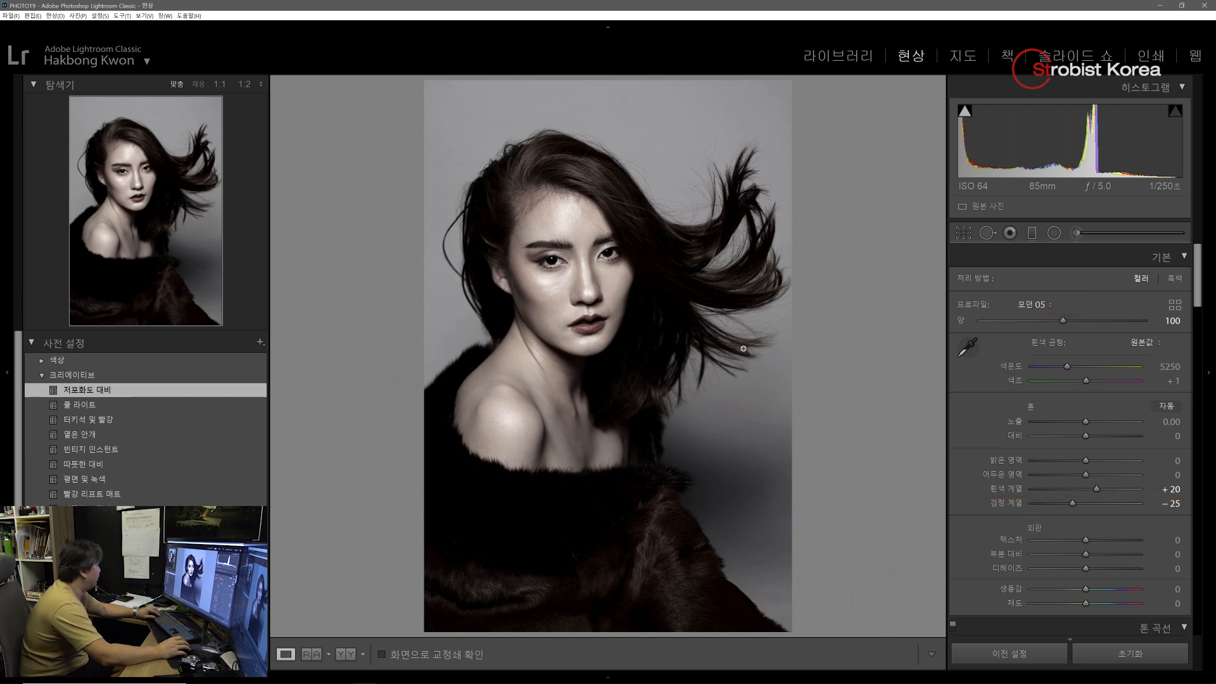
left_click(80, 405)
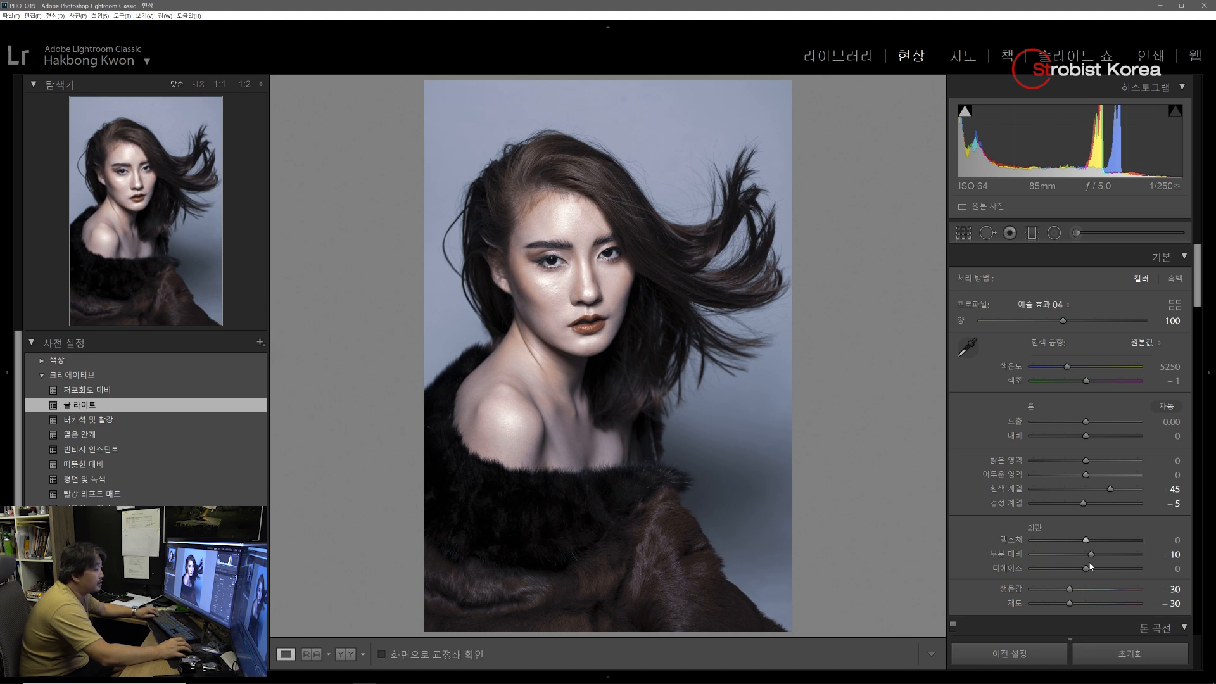
mouse_move(1091, 554)
left_mouse_down()
mouse_move(1085, 590)
mouse_move(1073, 589)
left_mouse_up()
double_click(1075, 588)
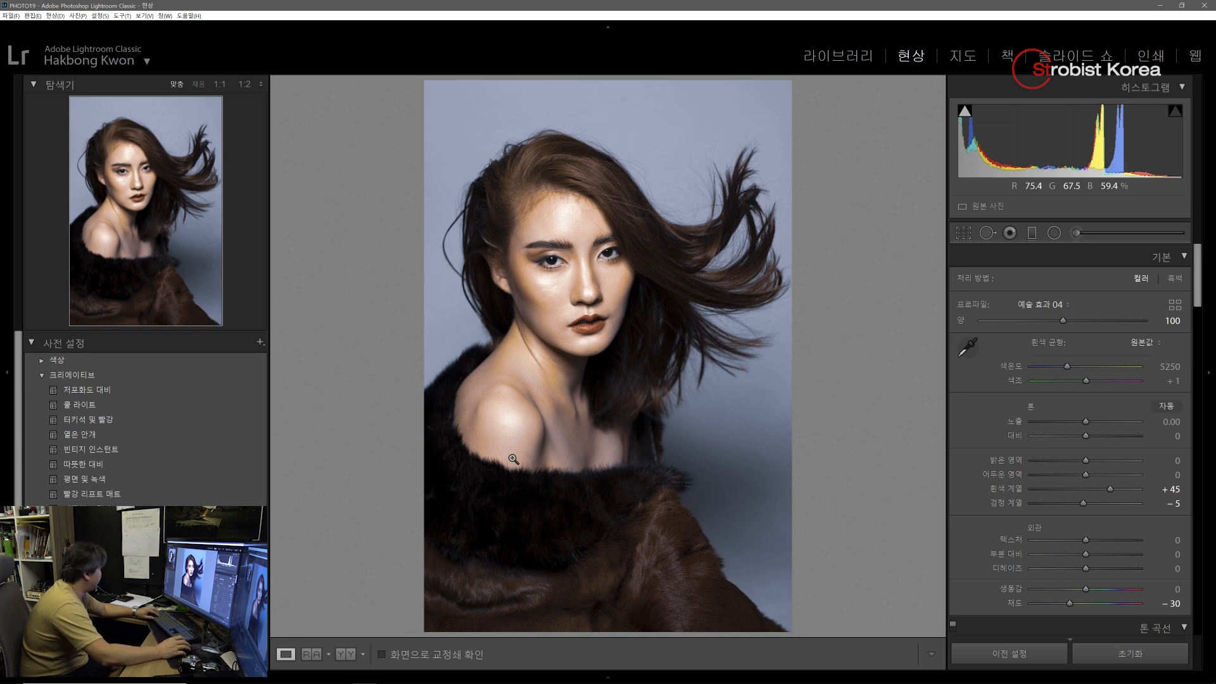
Try the creative presets 따뜻한 대비, 평면 및 녹색 and 빨강 리프트 매트 on the portrait in turn
left_click(117, 465)
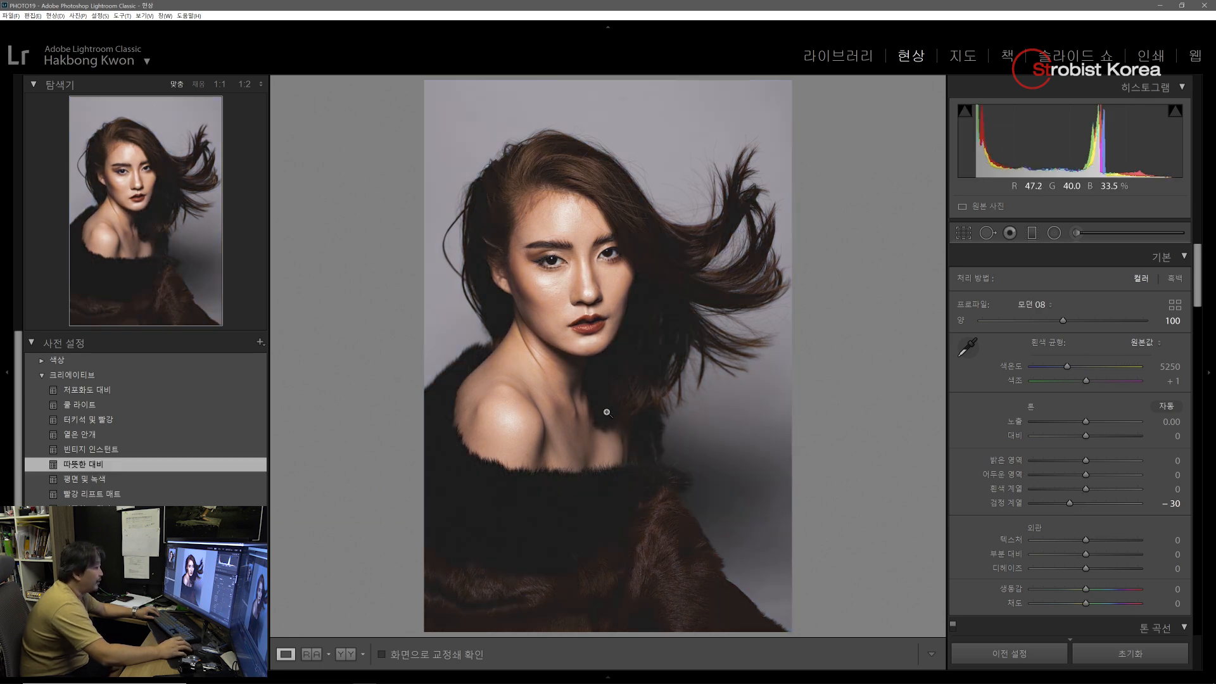
left_click(94, 479)
left_click(90, 494)
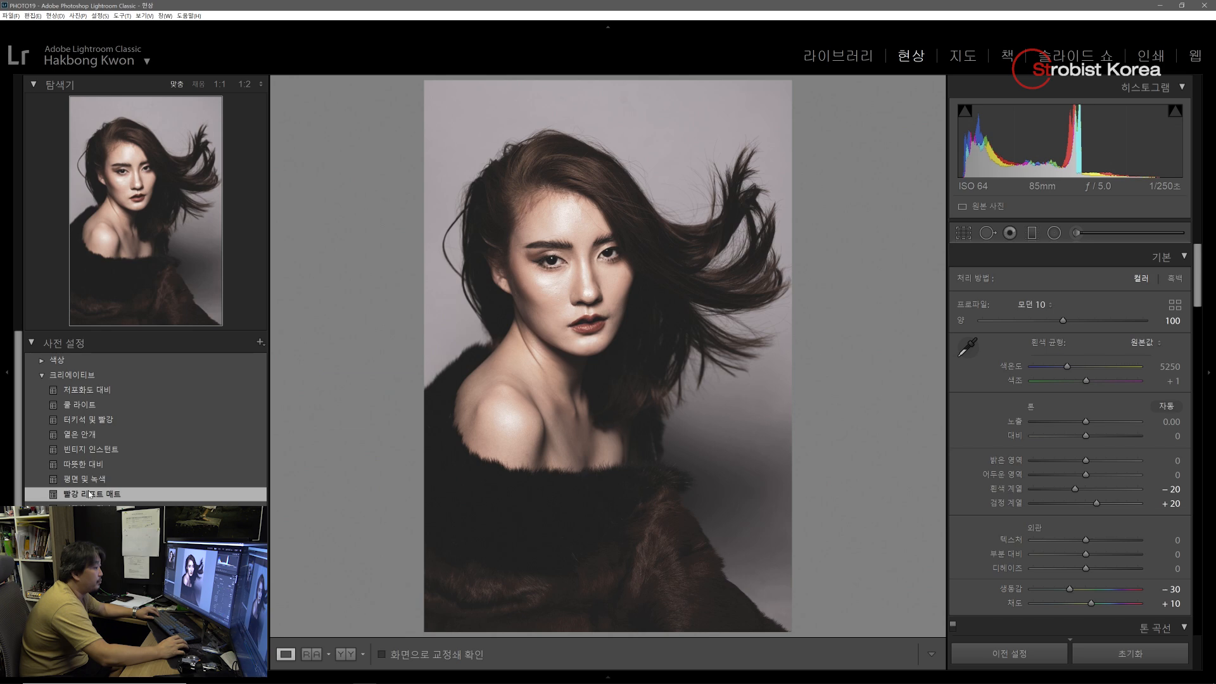
Examine the applied preset's tone curve, HSL hue, saturation and luminance, and detail settings
scroll(1045, 475, "down", 5)
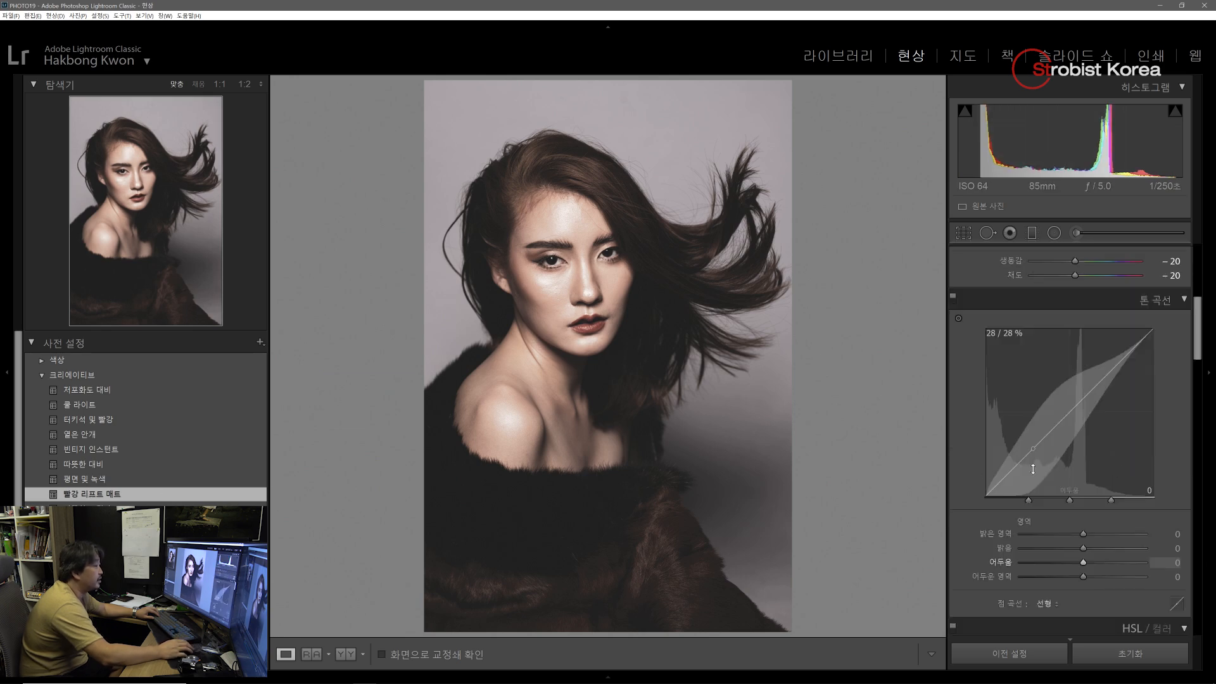
scroll(1092, 523, "down", 10)
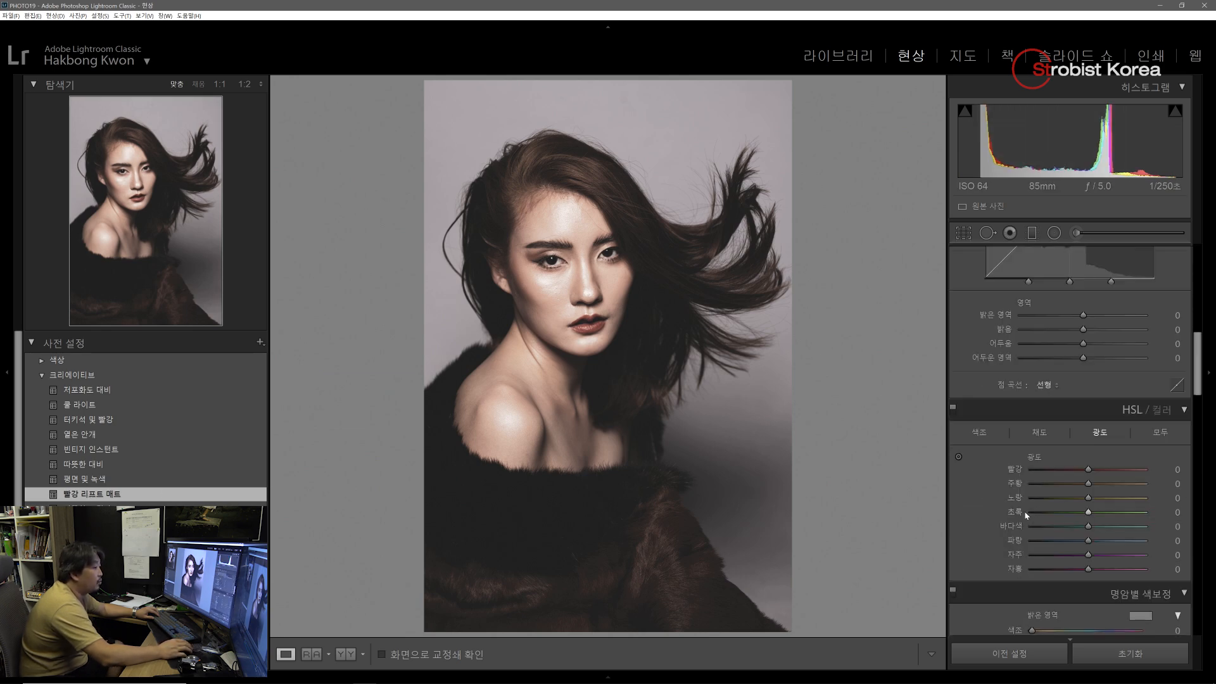
scroll(1063, 430, "up", 6)
left_click(1041, 433)
left_click(1101, 433)
left_click(980, 435)
scroll(983, 456, "down", 8)
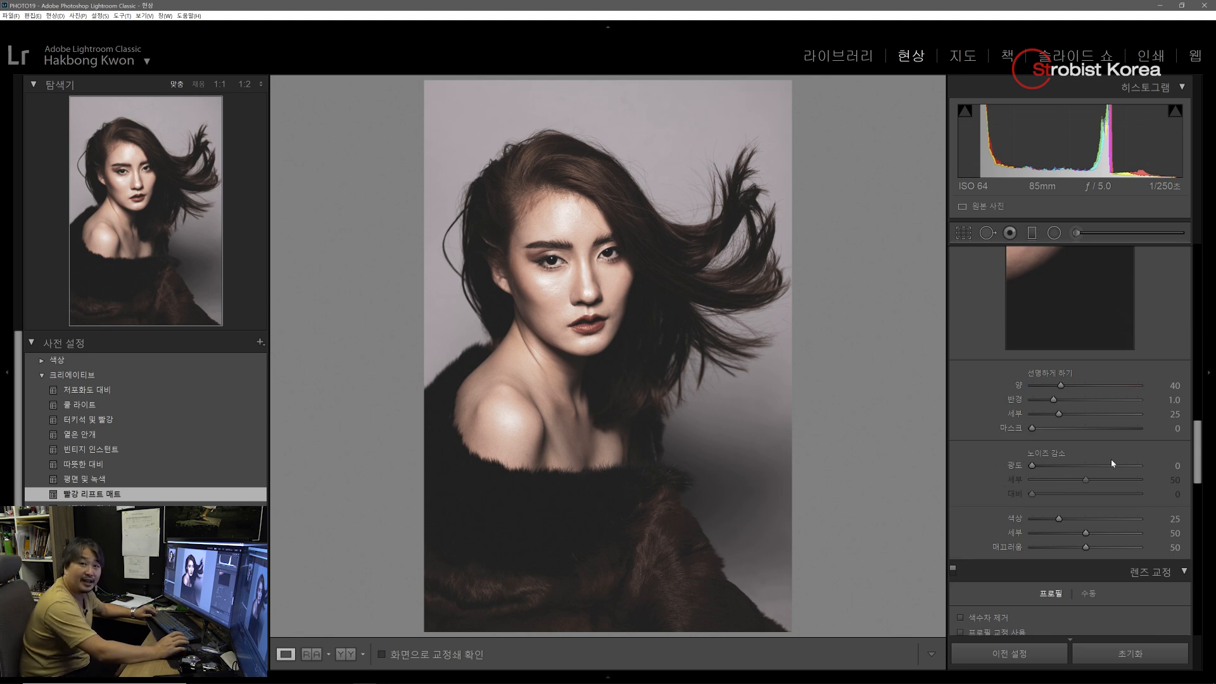
scroll(1072, 477, "up", 10)
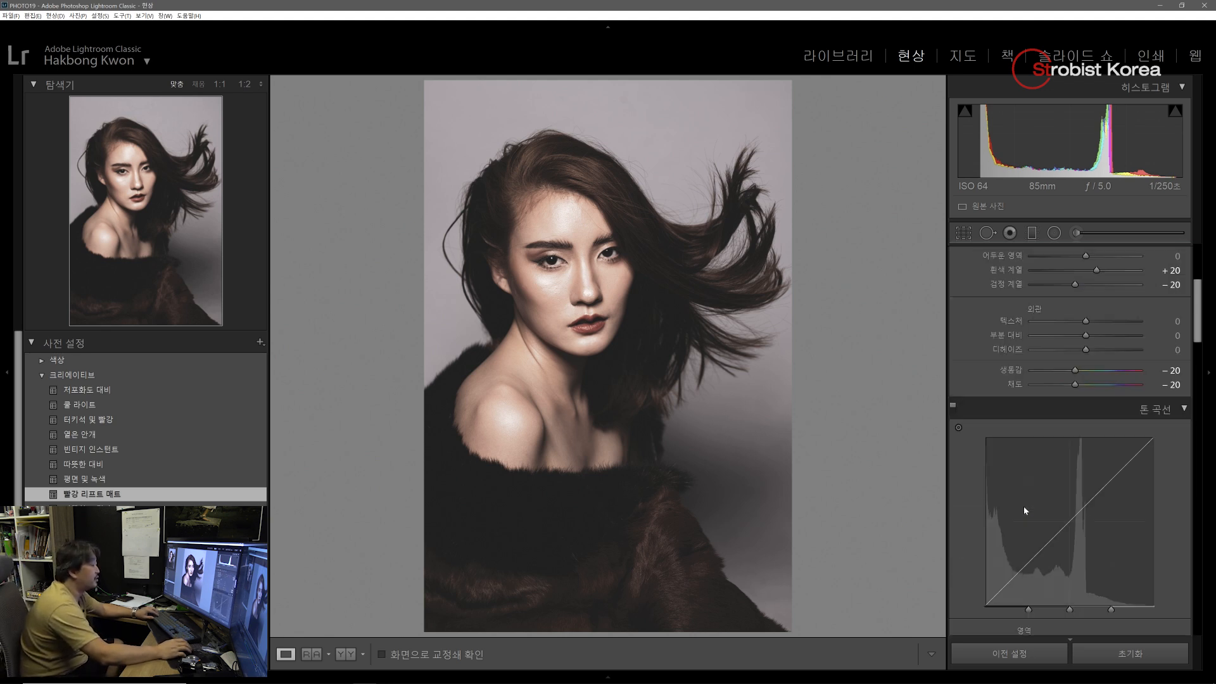
Reset all the portrait's develop settings and check the available profile choices without changing the profile
left_click(1129, 653)
left_click(1050, 304)
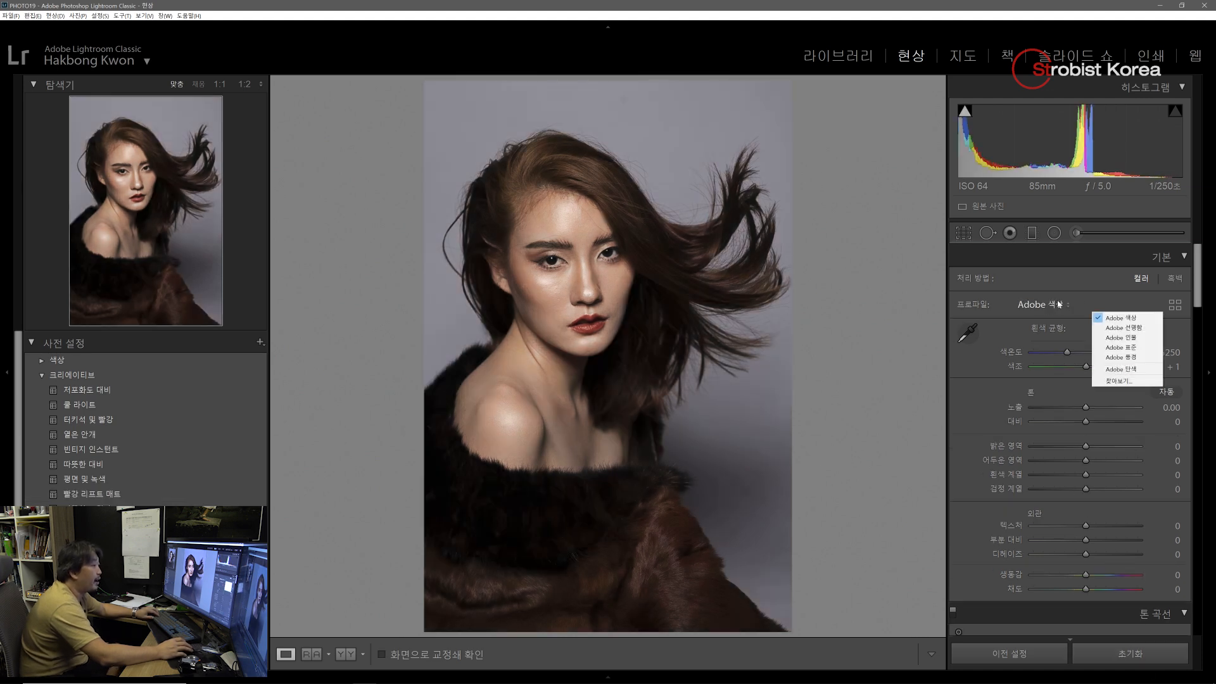
left_click(943, 312)
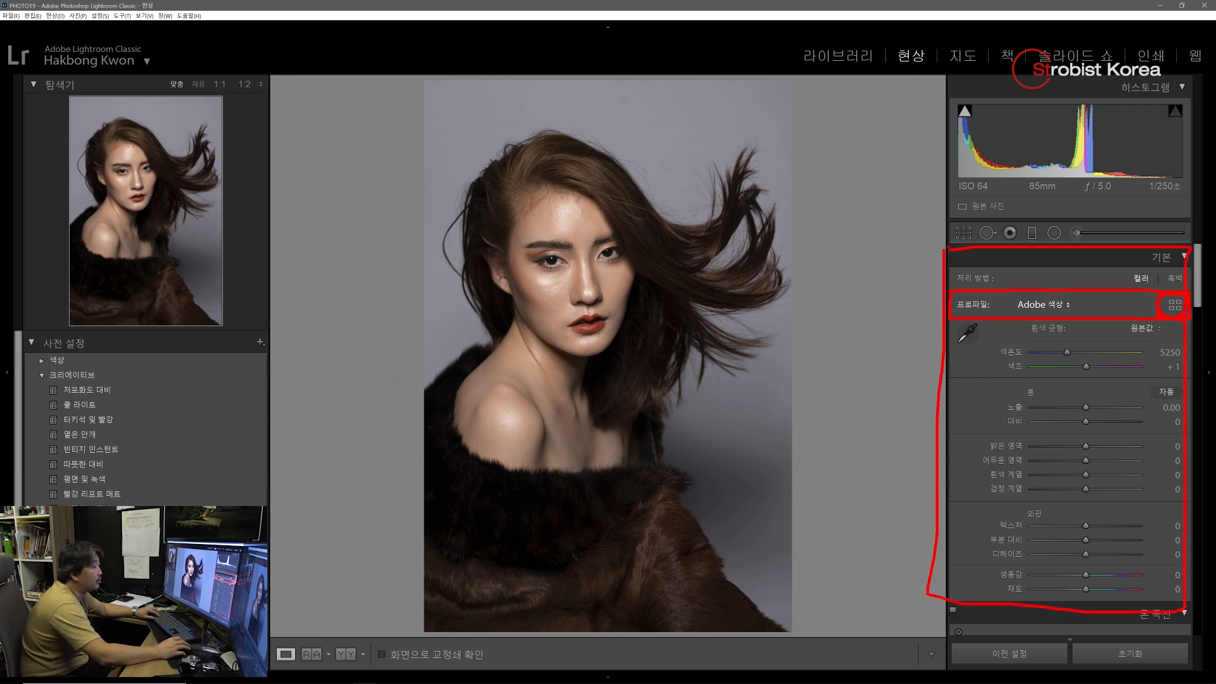
Browse the profiles and apply Cross print blue air from the custom 1996 profile group
left_click(1173, 305)
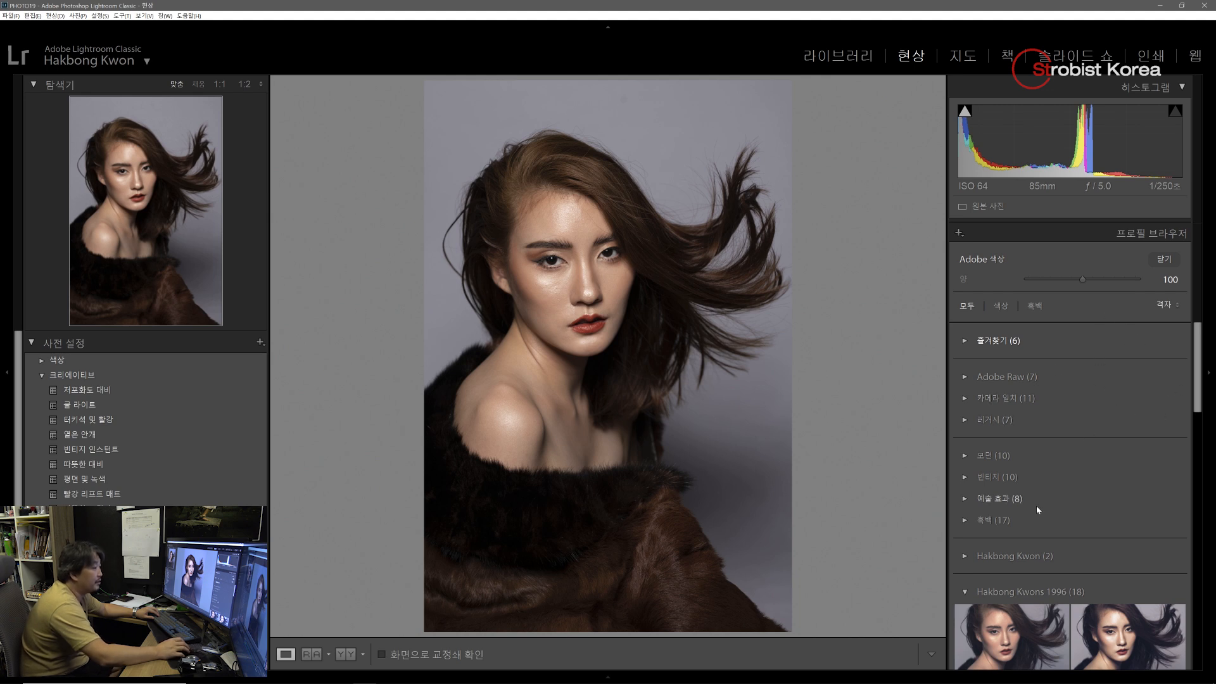
left_click(965, 592)
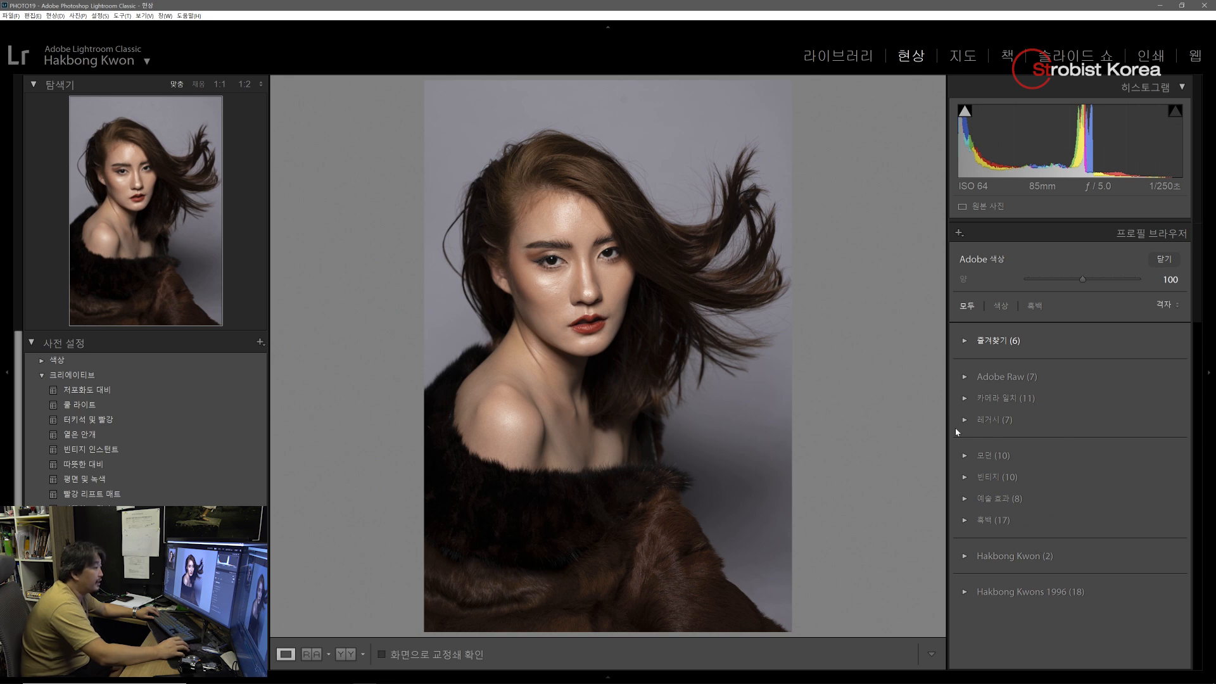
left_click(1013, 591)
scroll(1075, 518, "down", 5)
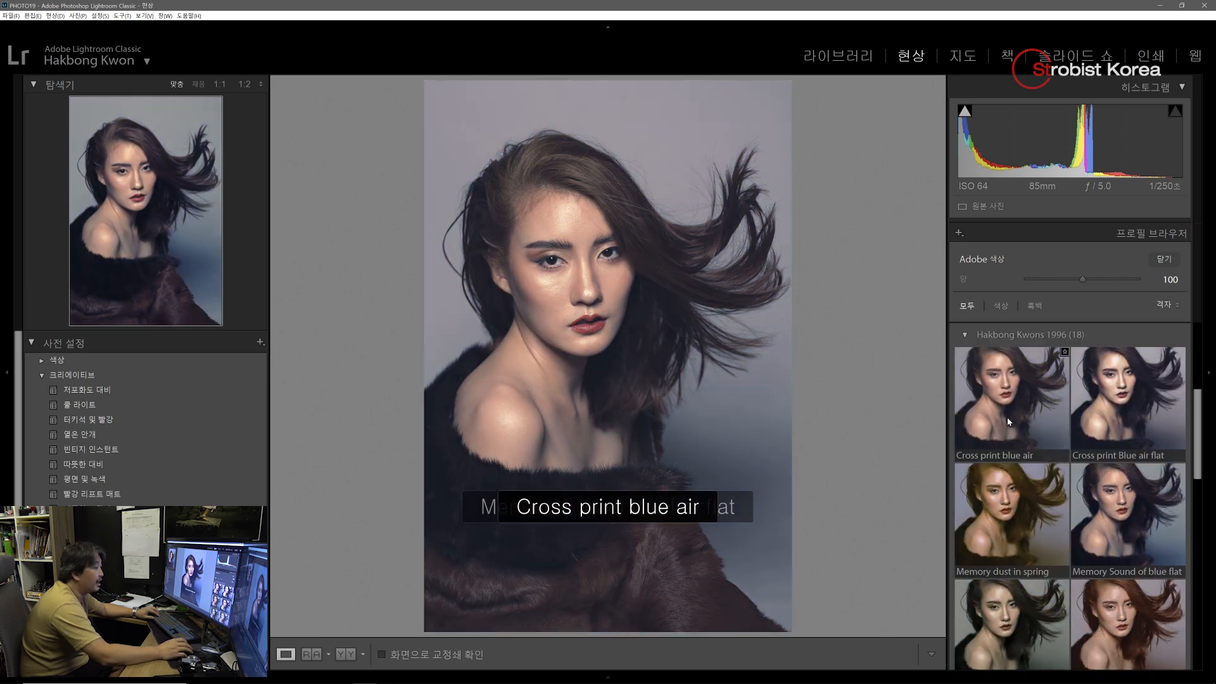
left_click(1014, 409)
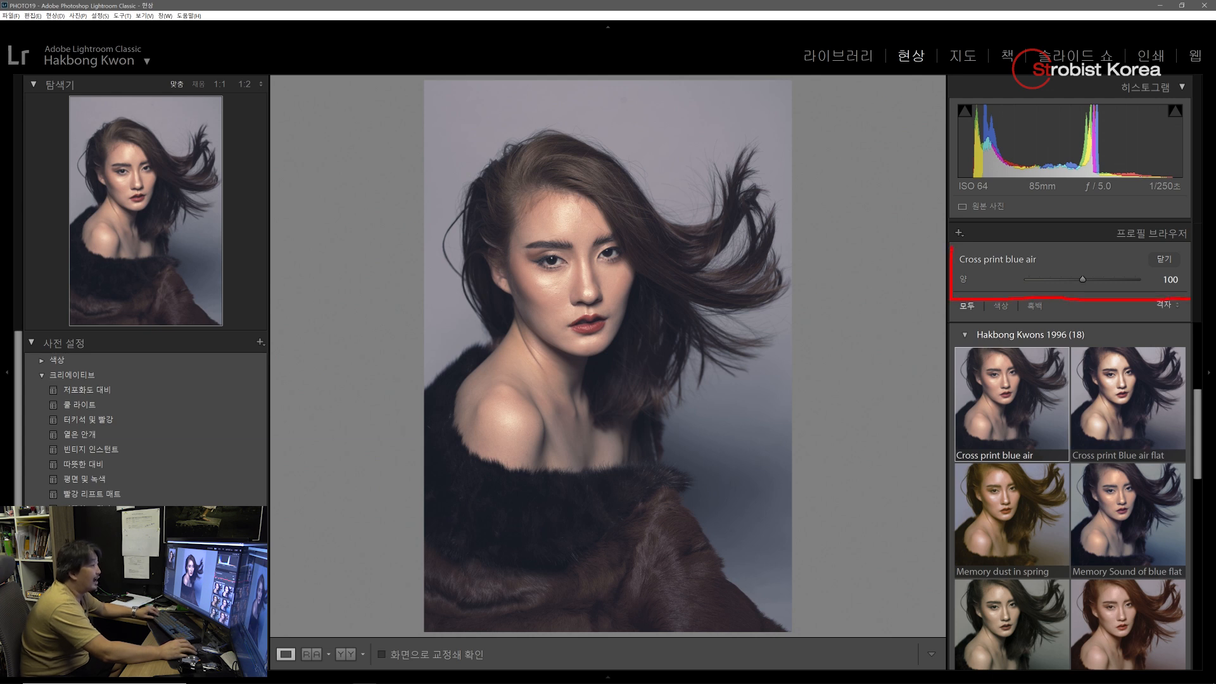
Try the profile's Amount adjustment, leave it at 100, and close the profile browser
key("Escape")
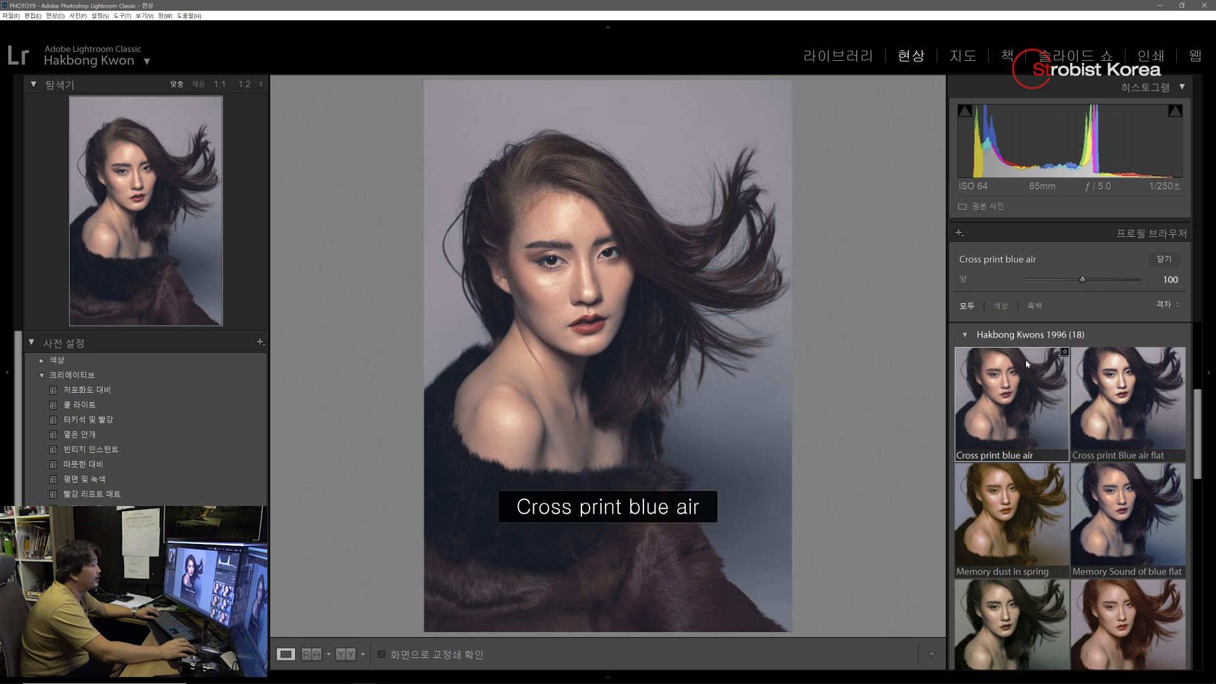
mouse_move(1083, 278)
left_mouse_down()
mouse_move(1035, 281)
mouse_move(1142, 281)
mouse_move(1089, 283)
left_mouse_up()
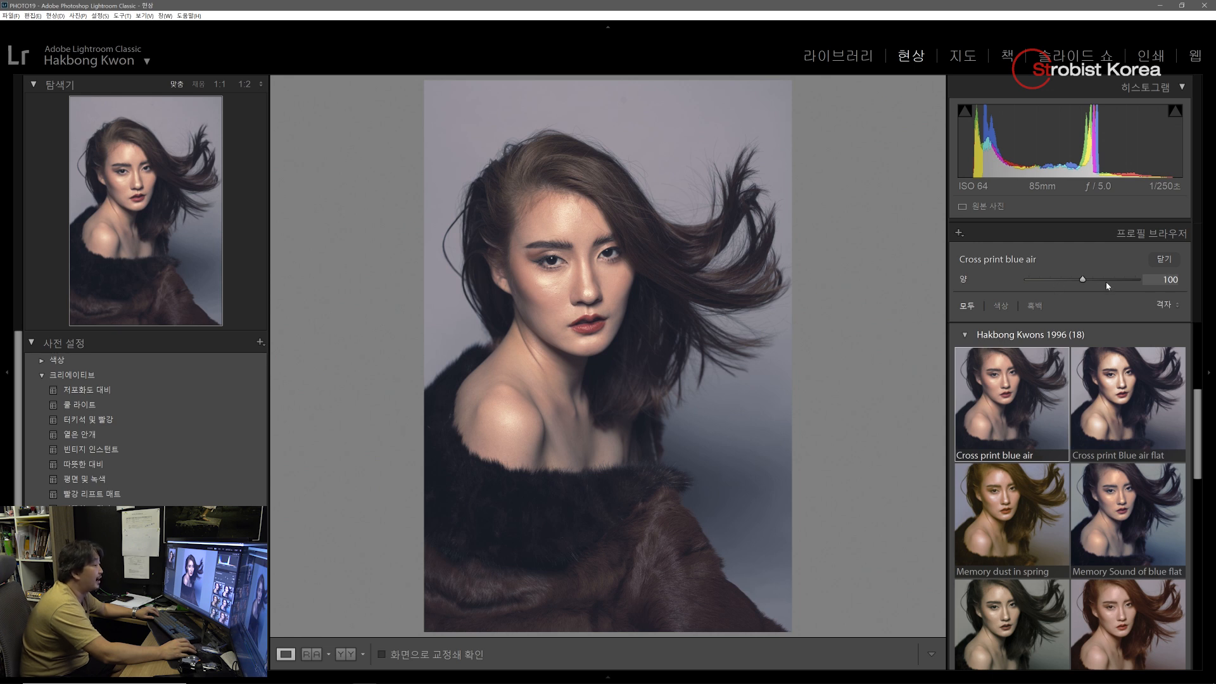
left_click(1164, 259)
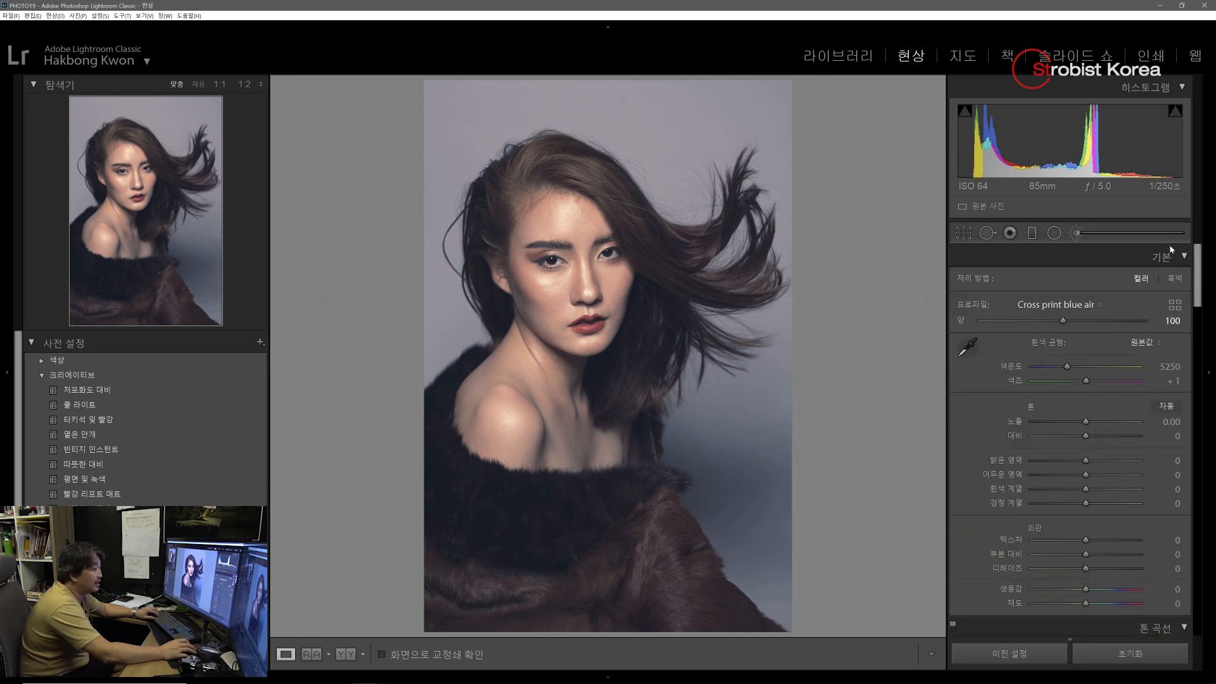
left_click_drag(951, 286, 957, 514)
mouse_move(952, 623)
left_mouse_down()
mouse_move(1181, 624)
mouse_move(1194, 609)
mouse_move(1194, 264)
mouse_move(1190, 250)
mouse_move(950, 256)
mouse_move(945, 316)
left_mouse_up()
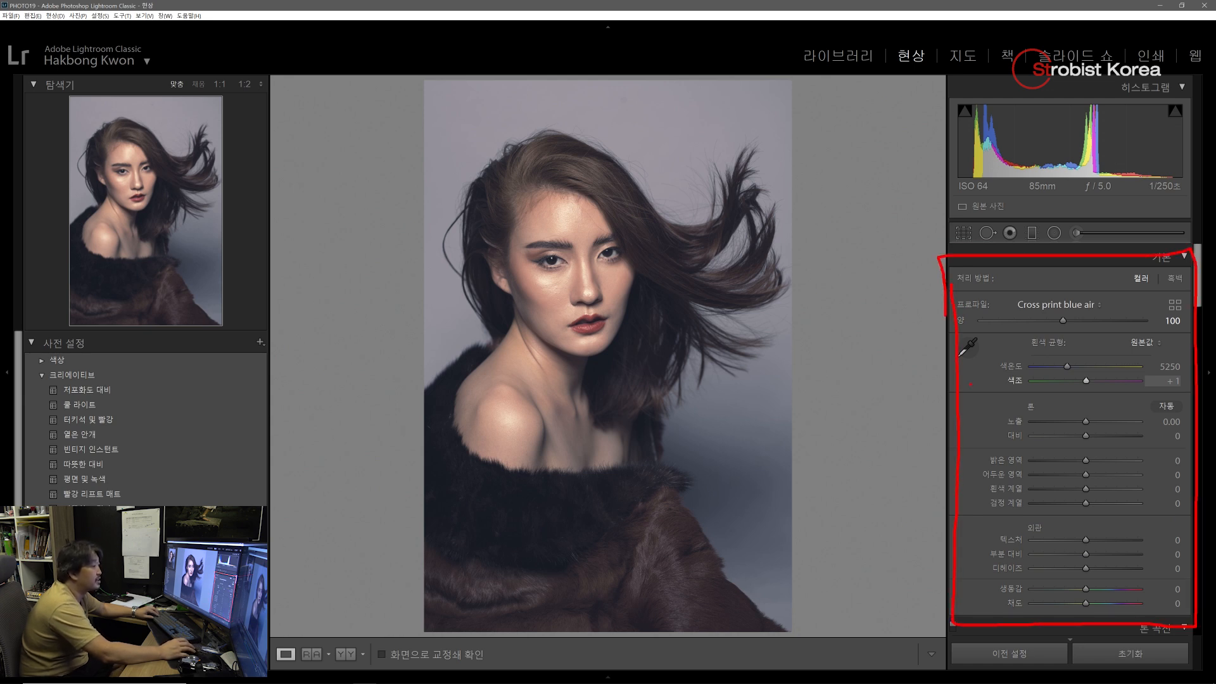
mouse_move(955, 384)
left_mouse_down()
mouse_move(1205, 384)
mouse_move(959, 455)
left_mouse_up()
left_click_drag(956, 517, 1184, 518)
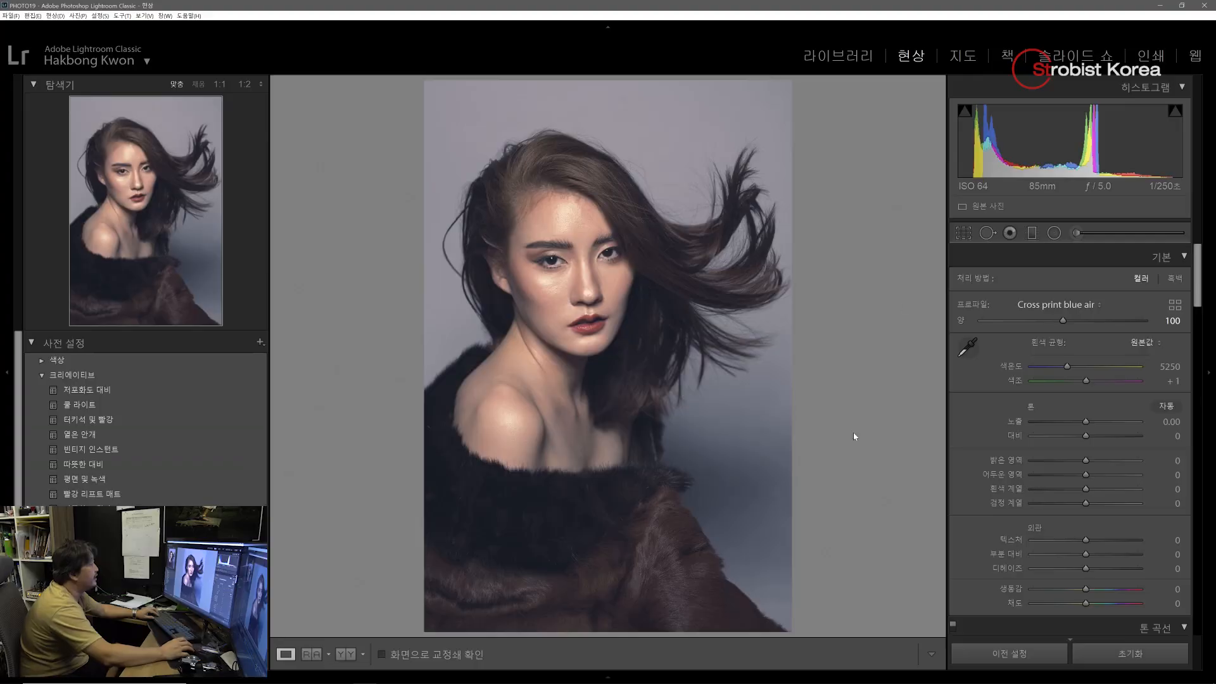
Set Highlights −16, Shadows +7, Whites +26, Blacks −4, Temperature 4912, Tint +7, Texture +28, Clarity −10, Dehaze +5 and Vibrance +24
left_click_drag(1087, 489, 1076, 460)
left_click_drag(1066, 366, 1090, 380)
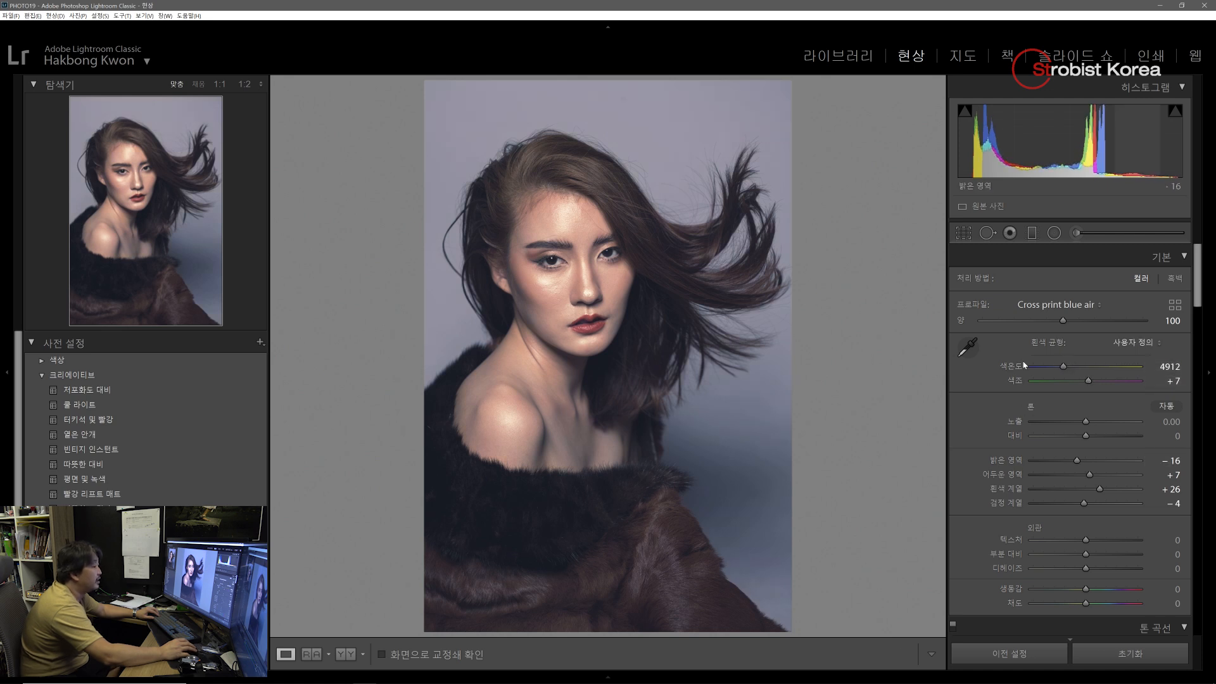
left_click_drag(1085, 540, 1086, 604)
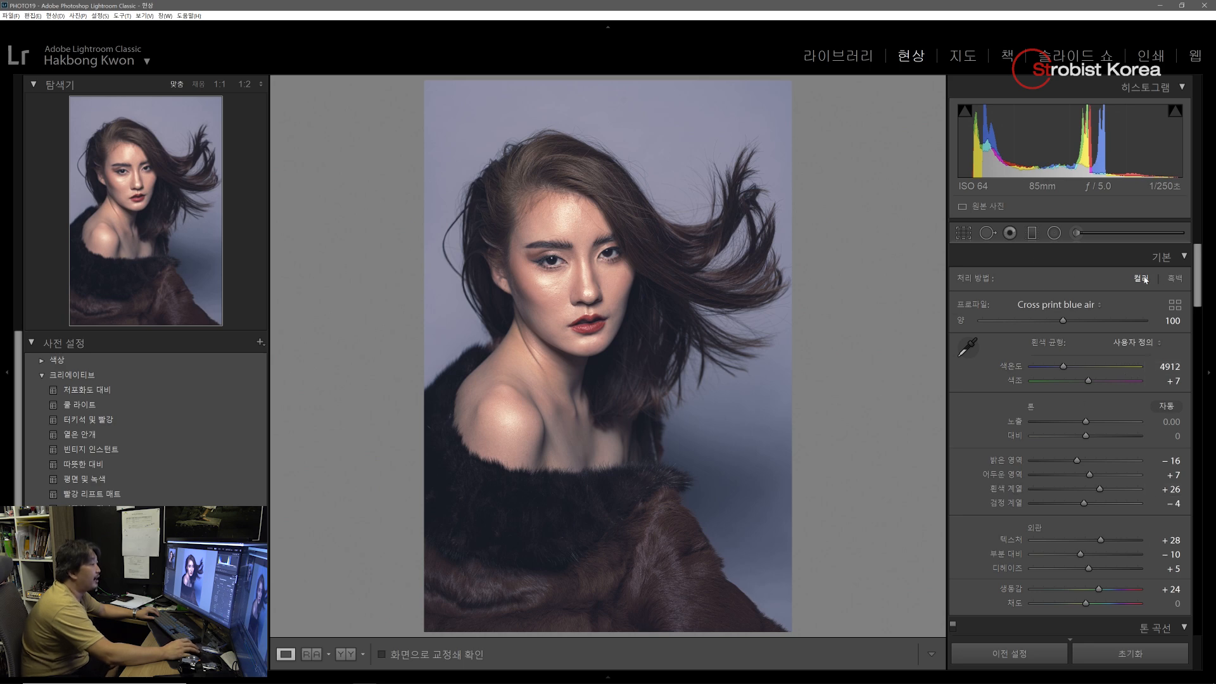
Reset the develop settings and try the 평면 및 녹색 preset, then apply 빨강 리프트 매트 in its place
left_click(1122, 659)
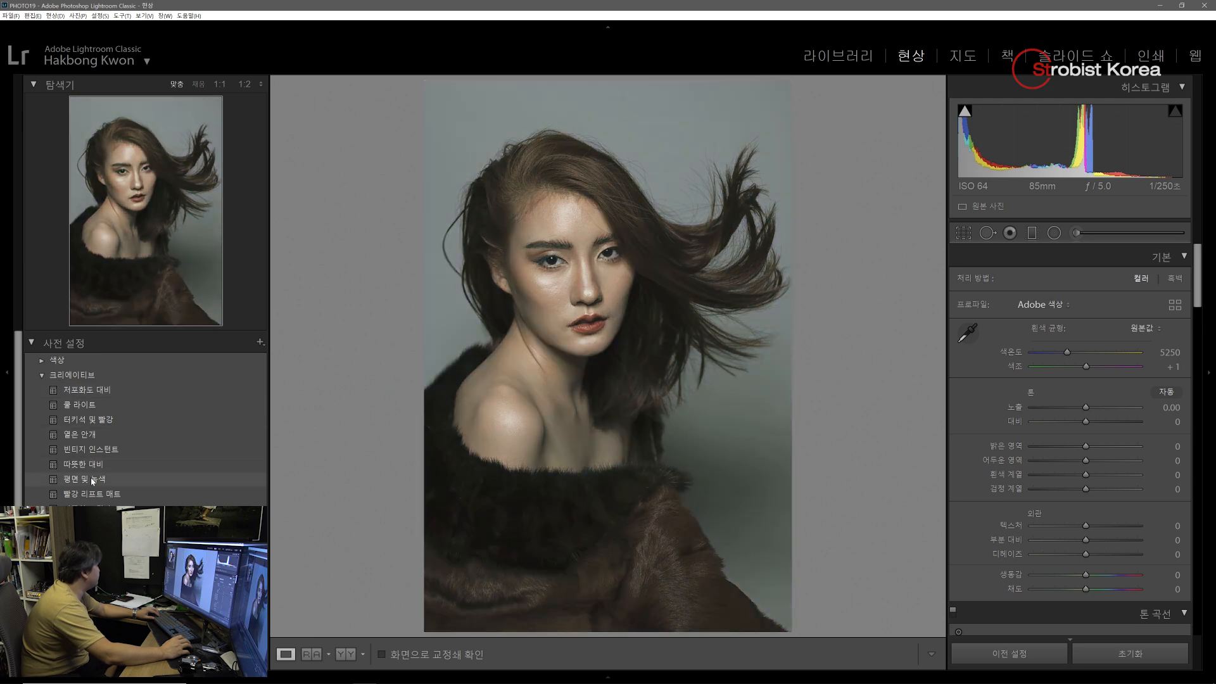
left_click(96, 480)
left_click(100, 495)
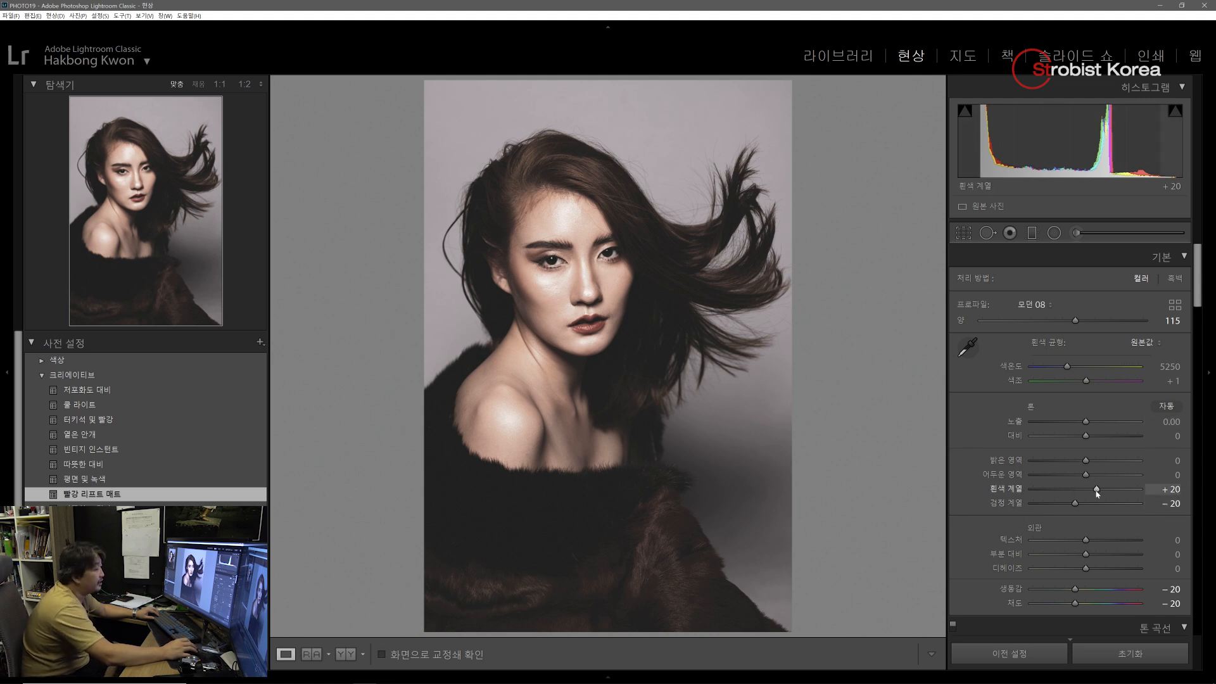
Set Shadows to +8 and reset Highlights, Whites and Blacks to 0 on top of the preset
left_click_drag(1095, 489, 1083, 461)
double_click(1083, 462)
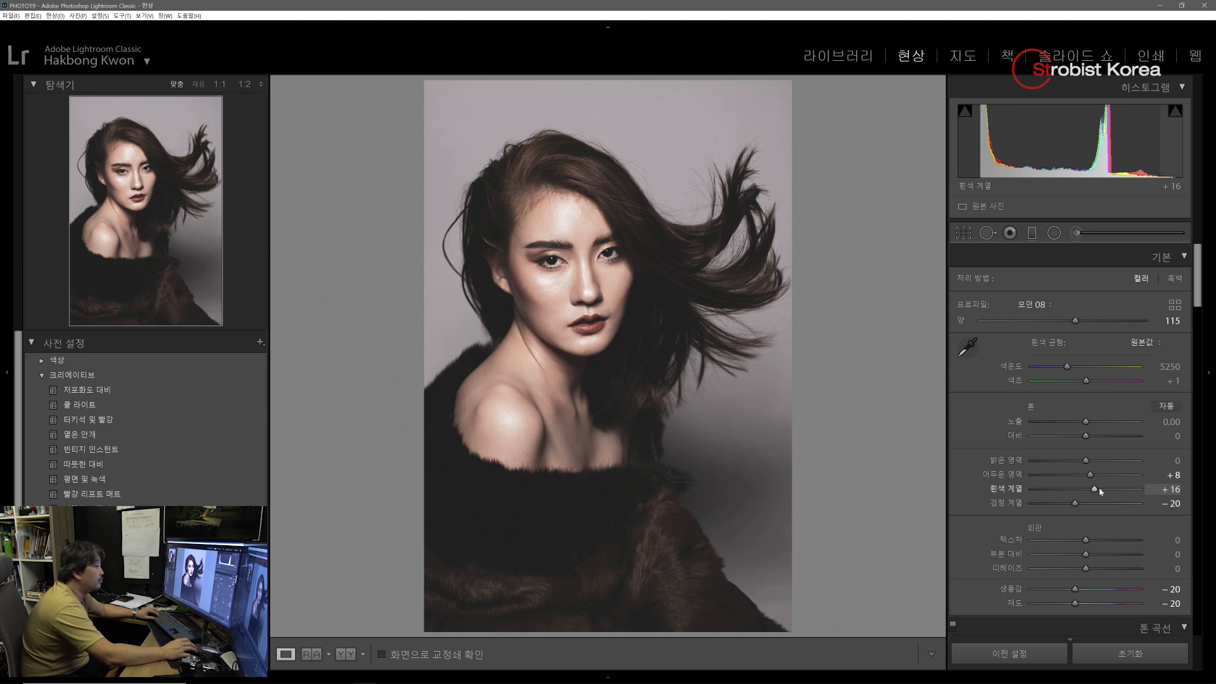
double_click(1099, 489)
double_click(1076, 501)
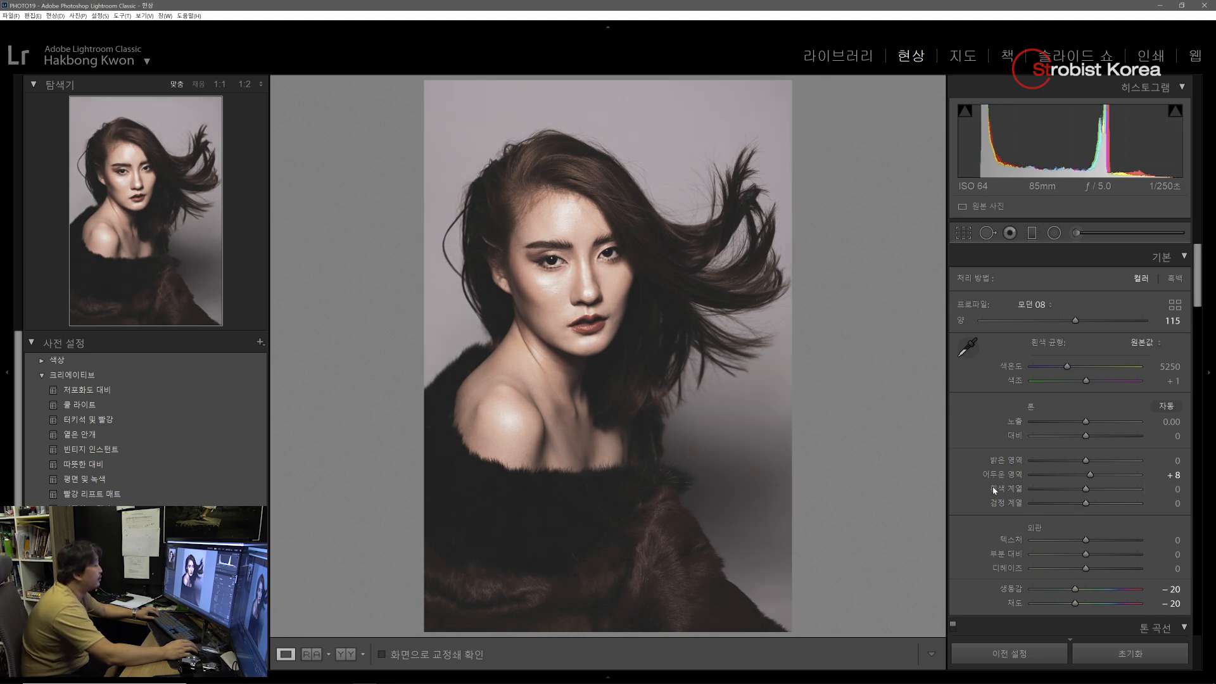
Examine the tone curve and HSL hue settings under the 빨강 리프트 매트 preset
scroll(993, 489, "down", 5)
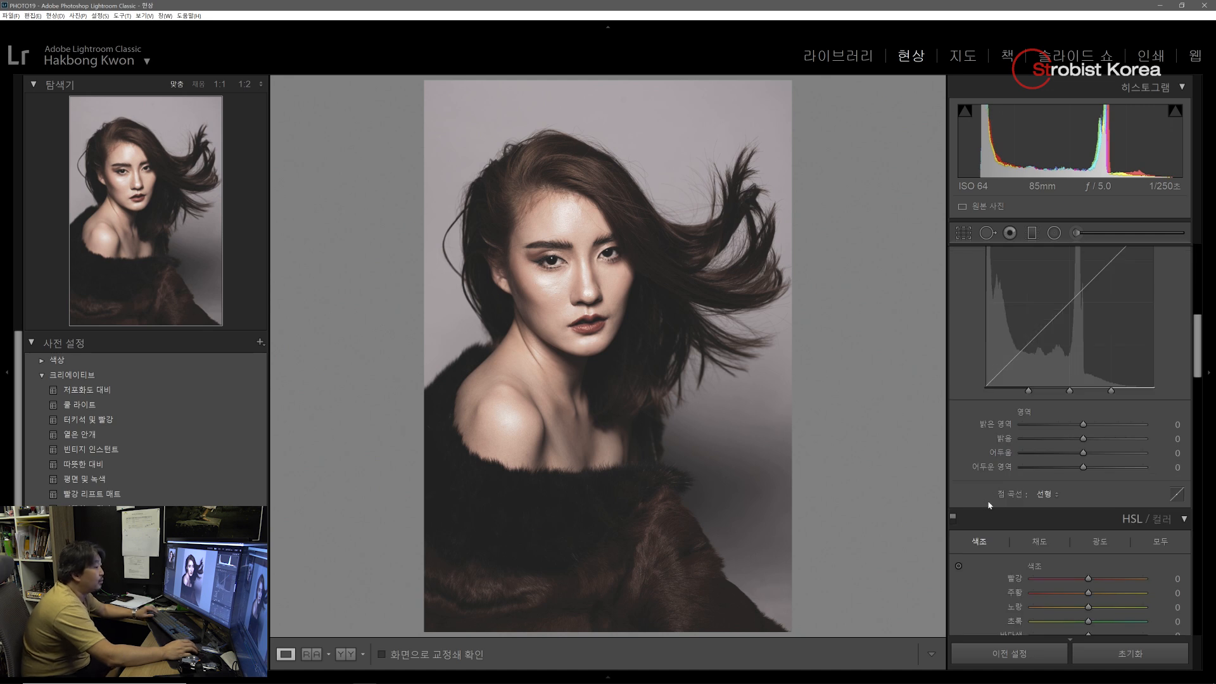
scroll(988, 505, "up", 3)
scroll(978, 490, "down", 2)
scroll(976, 488, "down", 3)
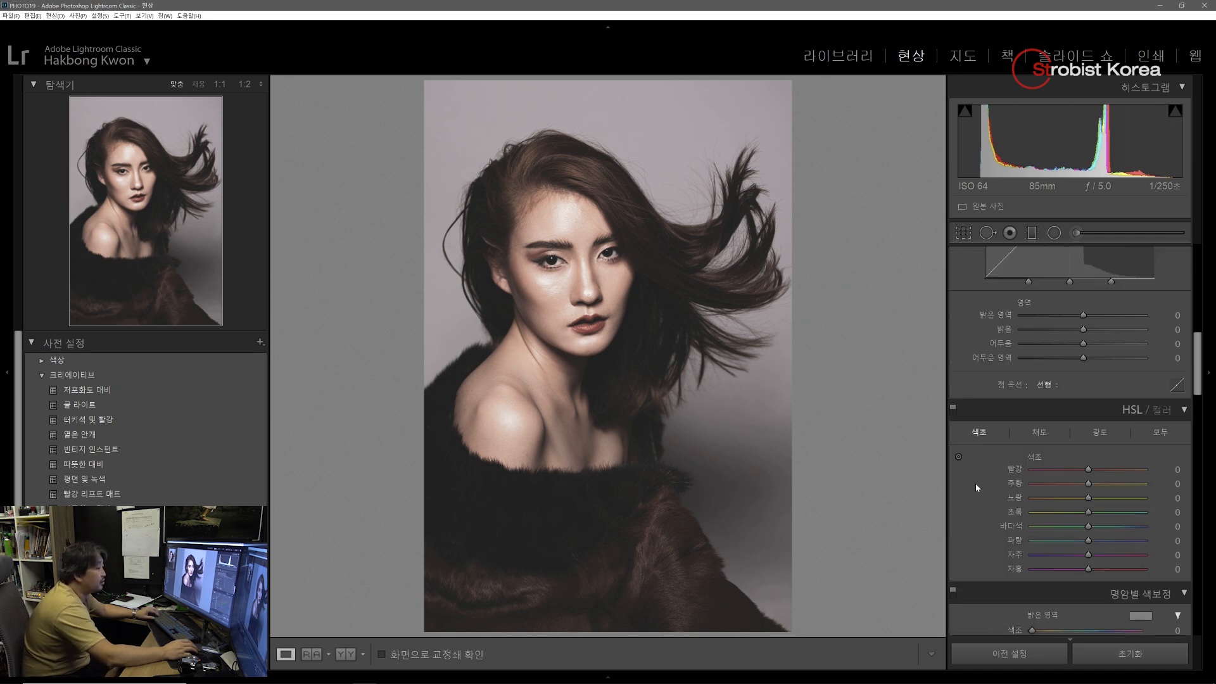
scroll(976, 488, "up", 6)
scroll(975, 483, "up", 2)
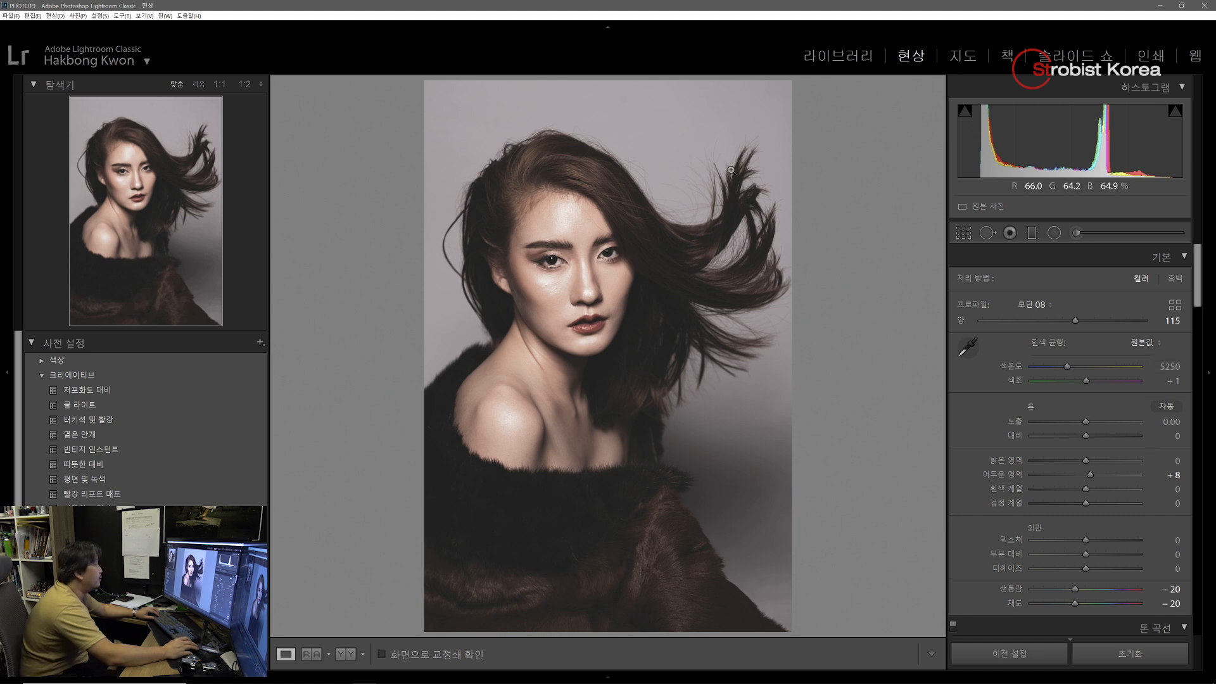
Open the profile browser, expand the 모던 group and apply the 모던 07 profile
left_click(1049, 304)
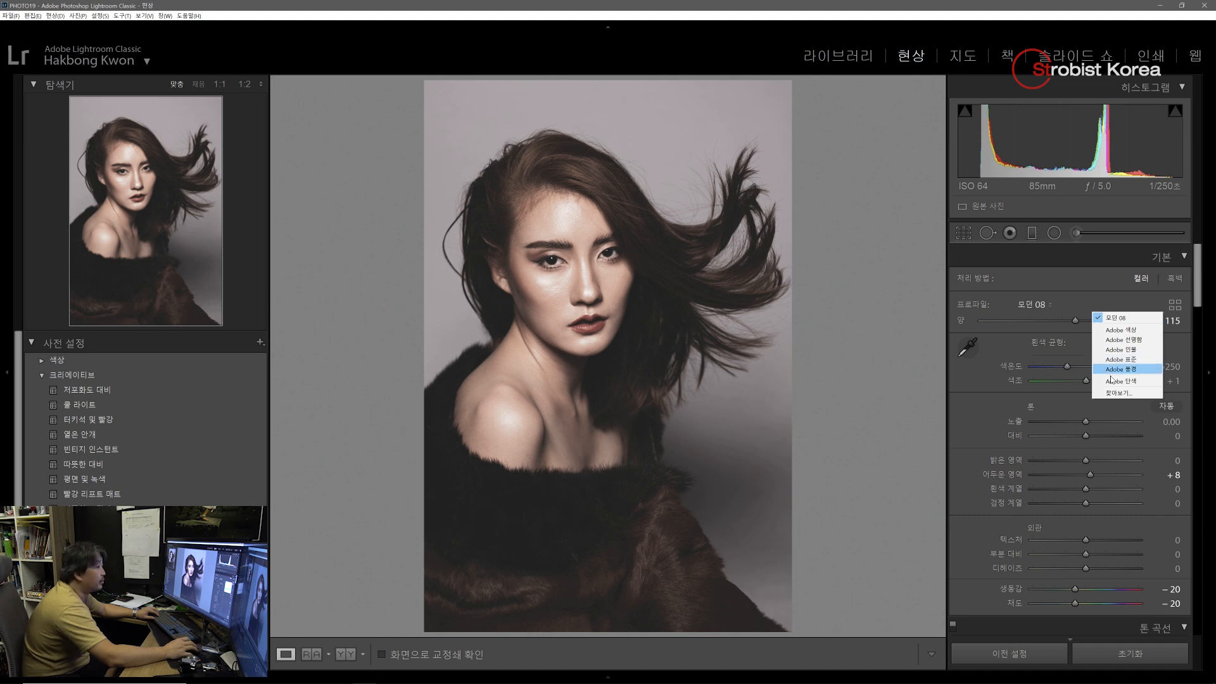
left_click(1107, 292)
left_click(1174, 304)
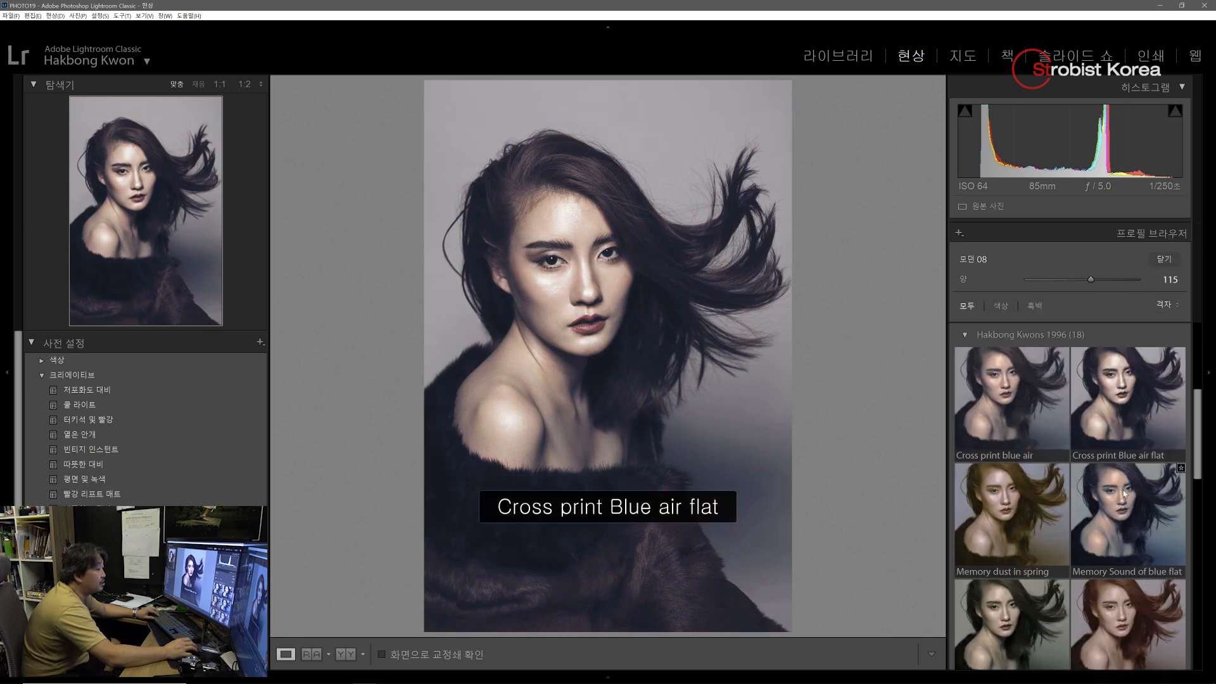
scroll(1006, 389, "up", 4)
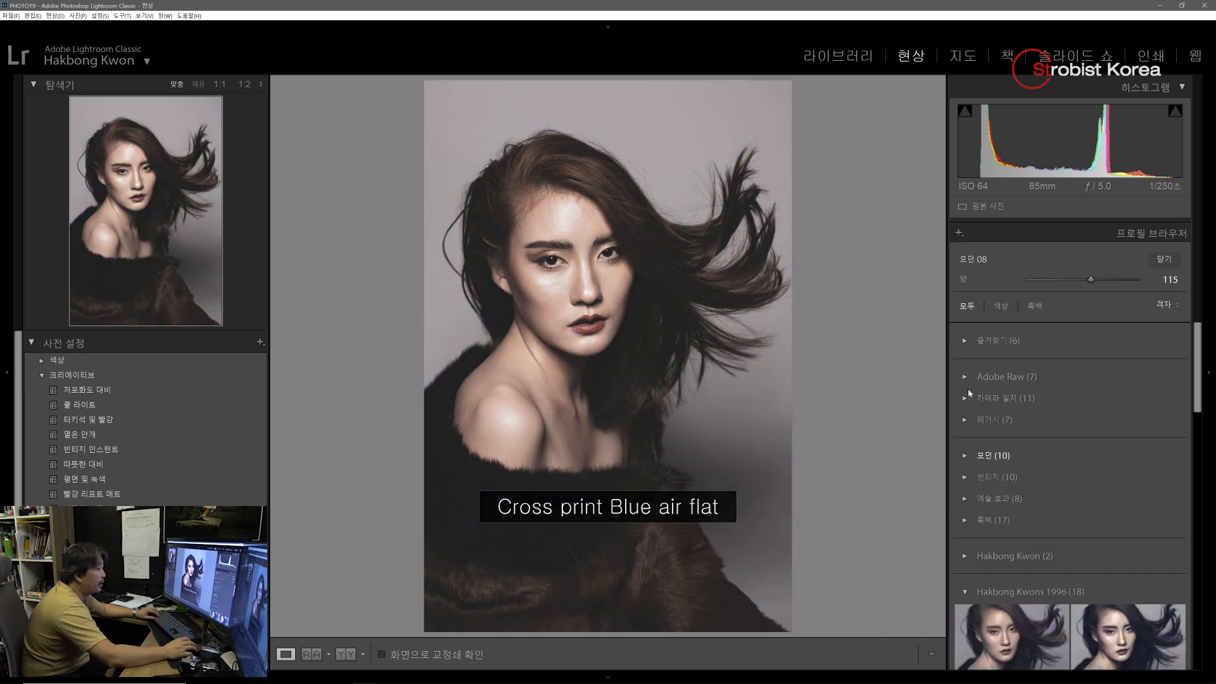
left_click(966, 457)
scroll(1076, 494, "down", 8)
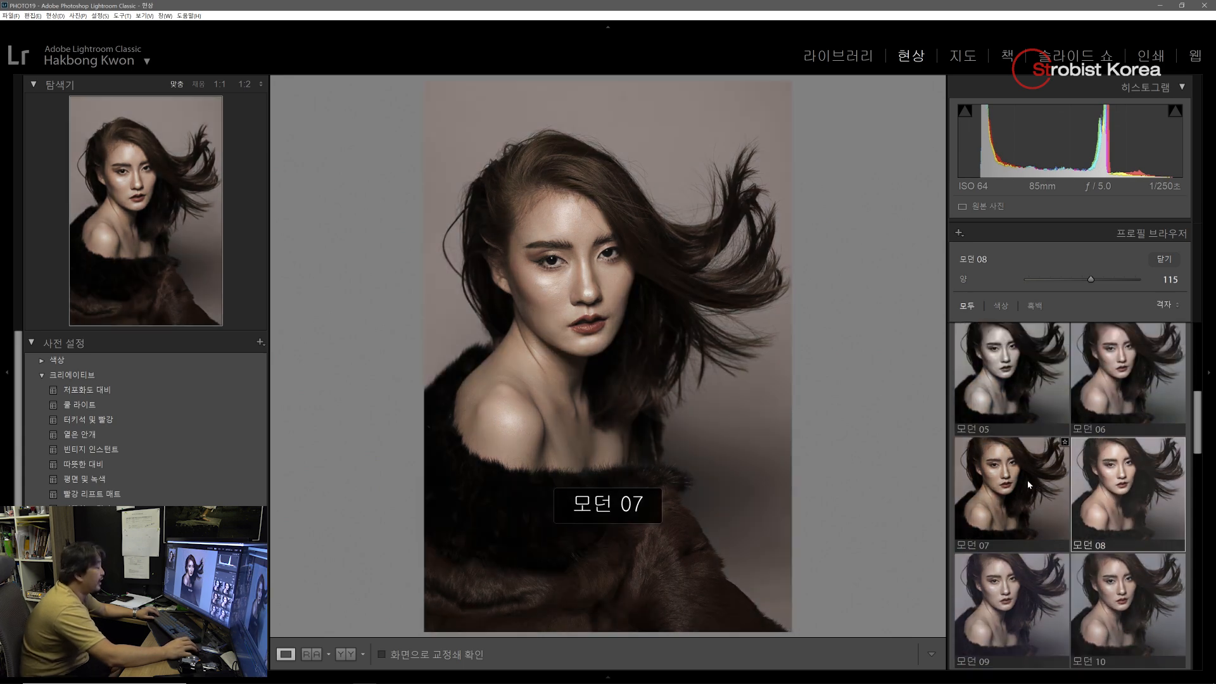
left_click(1027, 485)
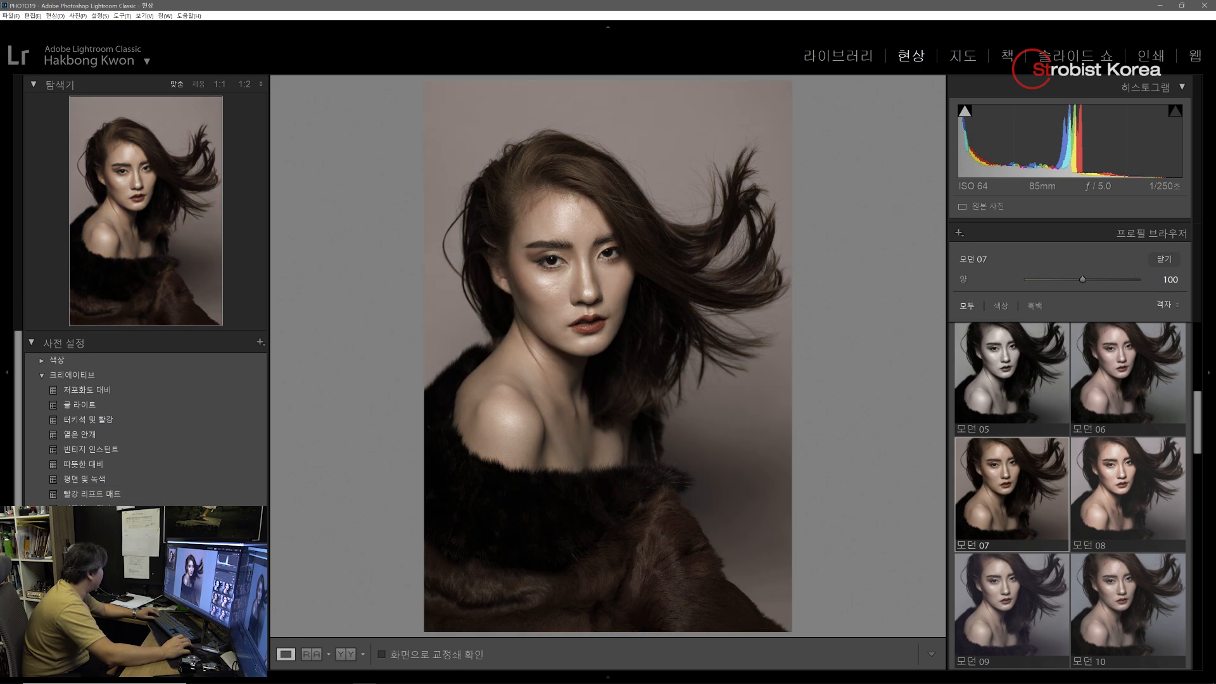
Compare the 모던 09 and 모던 10 profiles, apply 모던 09, and close the profile browser
scroll(1034, 434, "down", 2)
left_click(1017, 502)
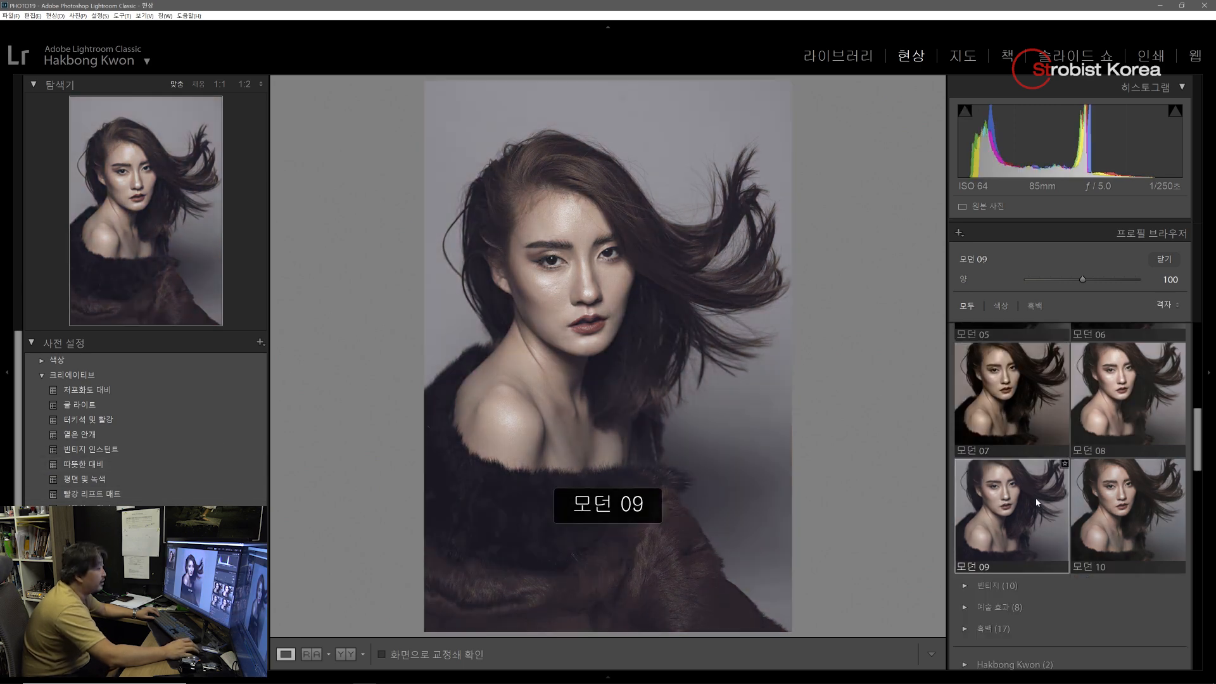
left_click(1128, 497)
left_click(1027, 508)
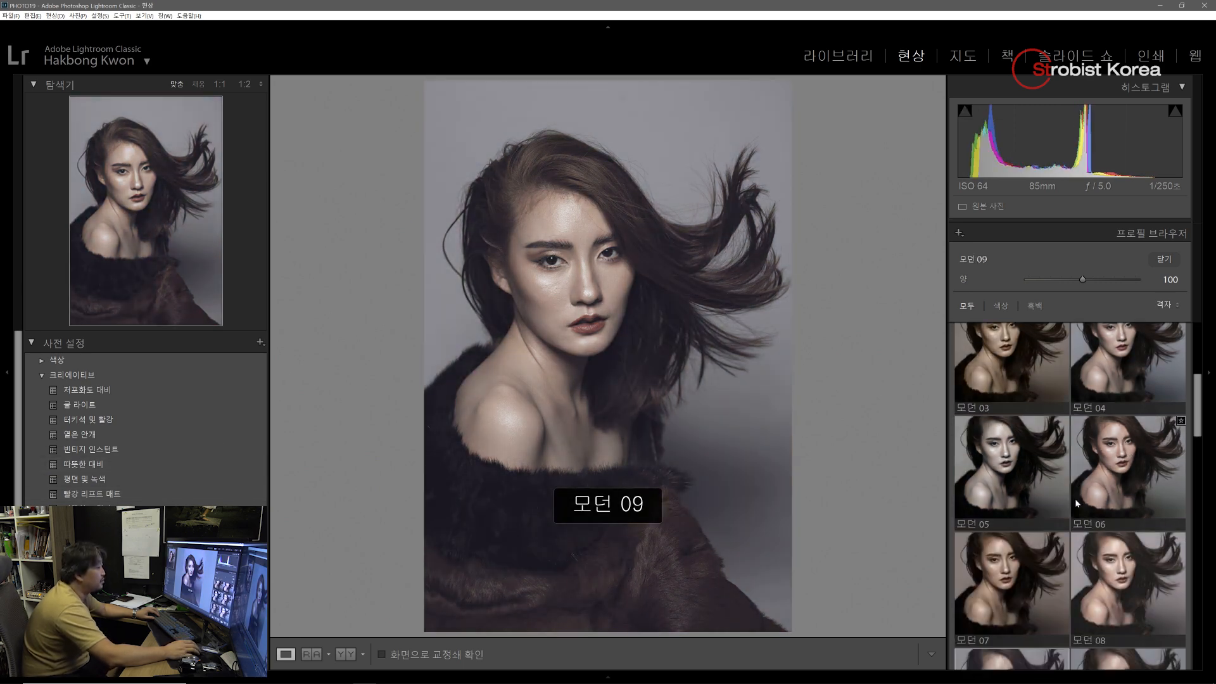
scroll(1074, 499, "up", 8)
left_click(965, 456)
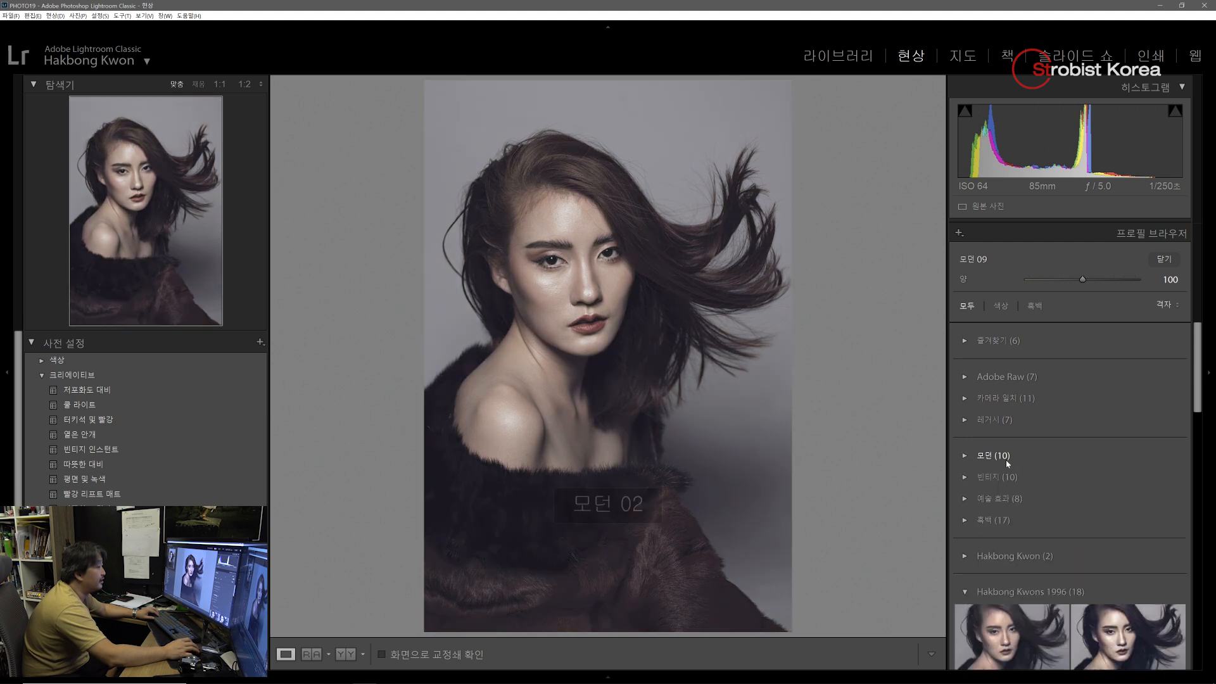
left_click(1164, 260)
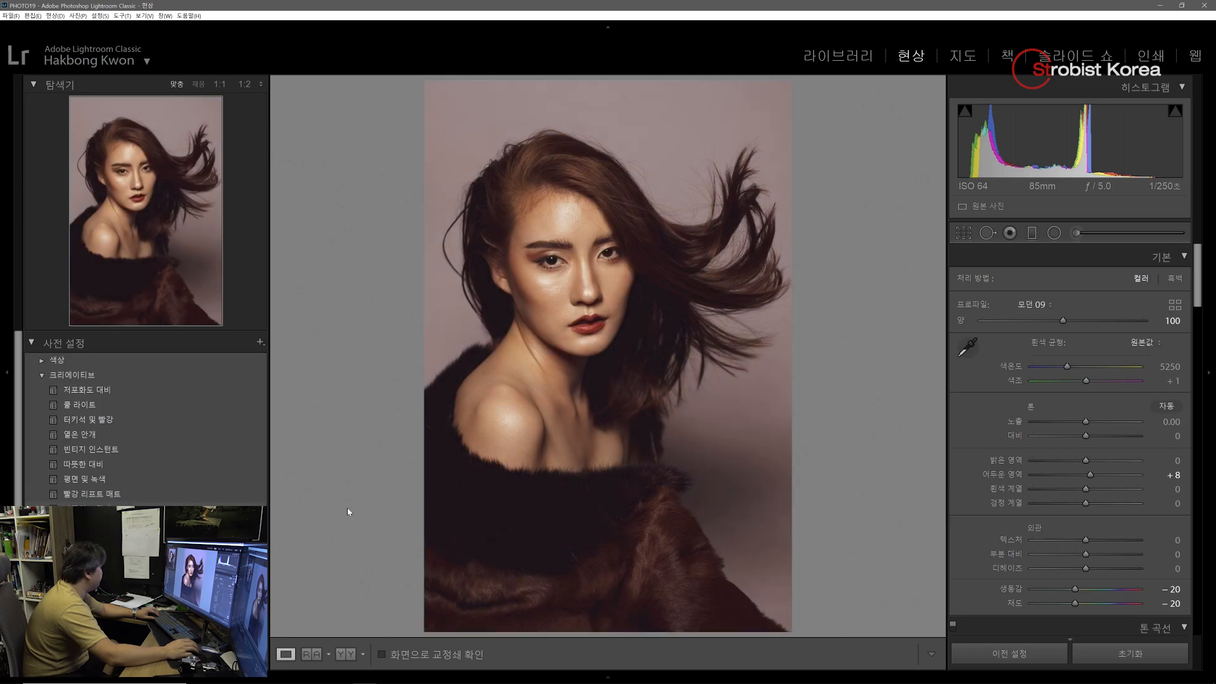